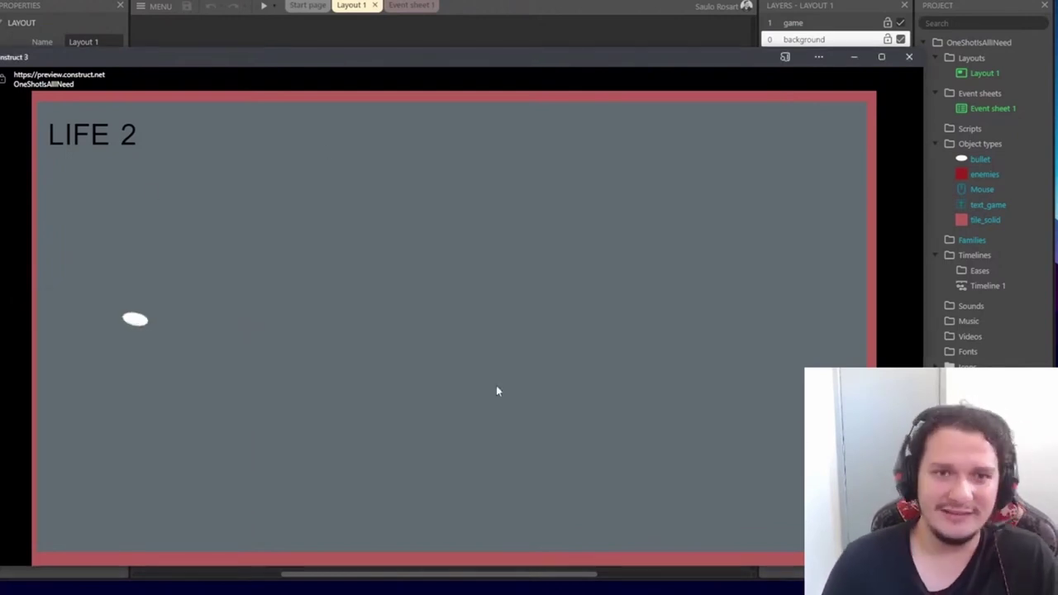
Switch to Notepad and review the list of projectile, obstacle and enemy ideas beside the game layout.
{"action": "key", "text": "alt+Tab"}
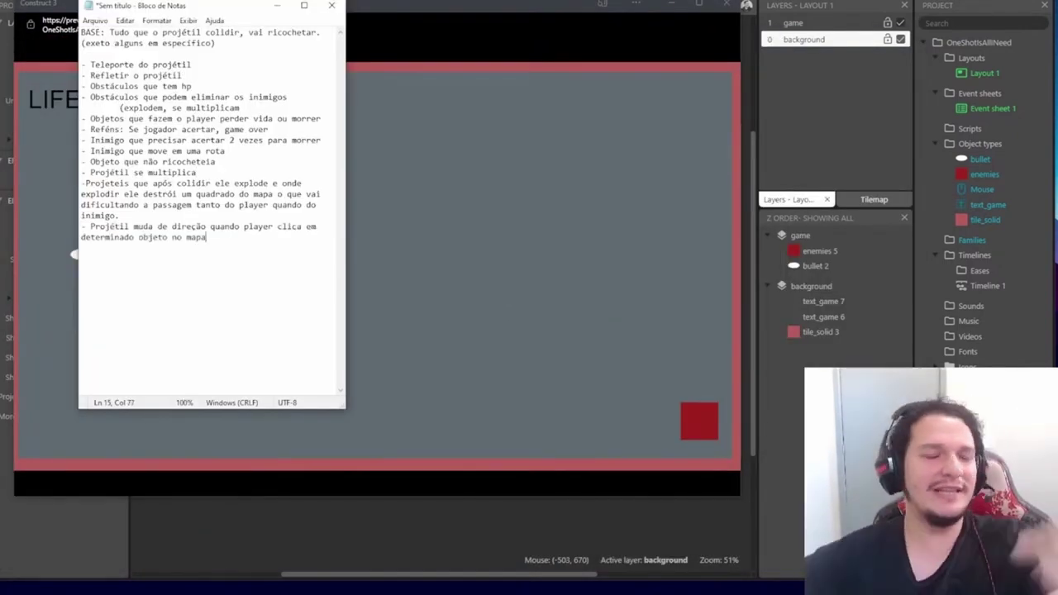
{"action": "left_click_drag", "start_coordinate": [195, 14], "coordinate": [58, 153]}
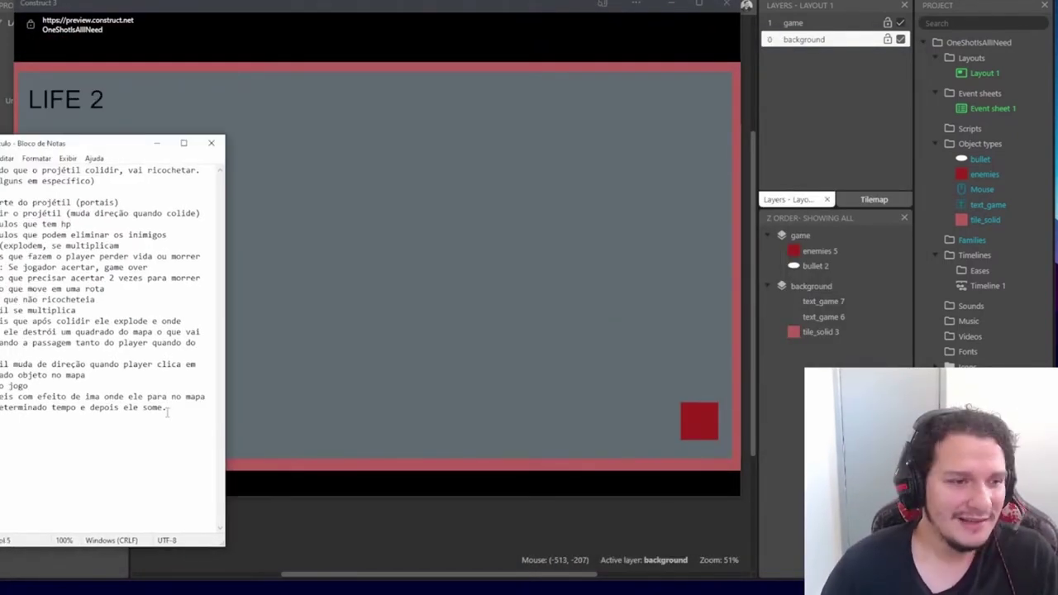
{"action": "left_click", "coordinate": [243, 432]}
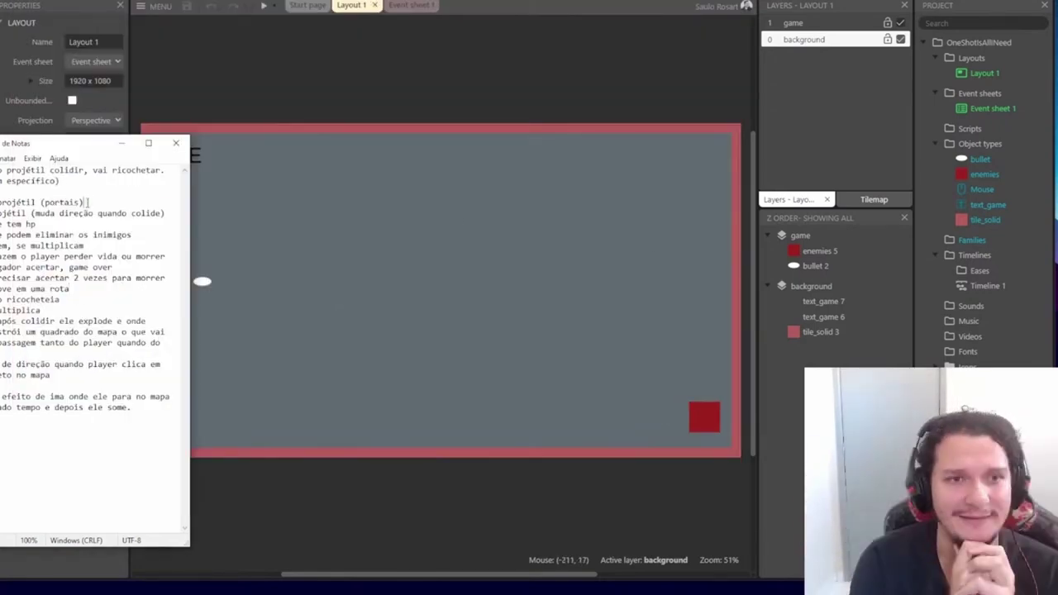
{"action": "left_click_drag", "start_coordinate": [82, 143], "coordinate": [113, 143]}
{"action": "key", "text": "alt+Tab"}
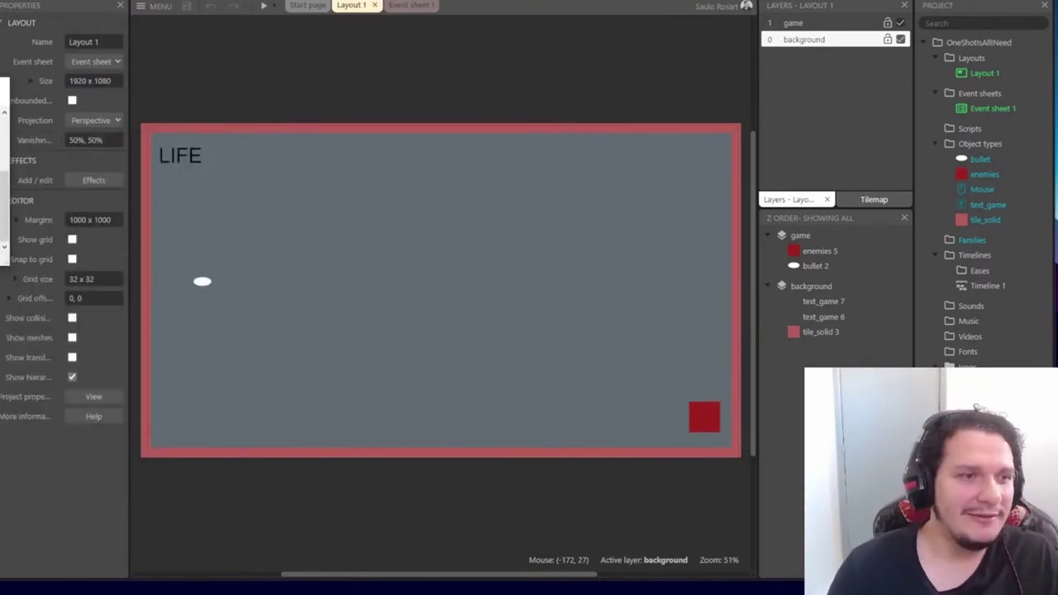
Switch to the browser and view the Mini Gardens - Logic Puzzle page on Steam.
{"action": "key", "text": "alt+Tab"}
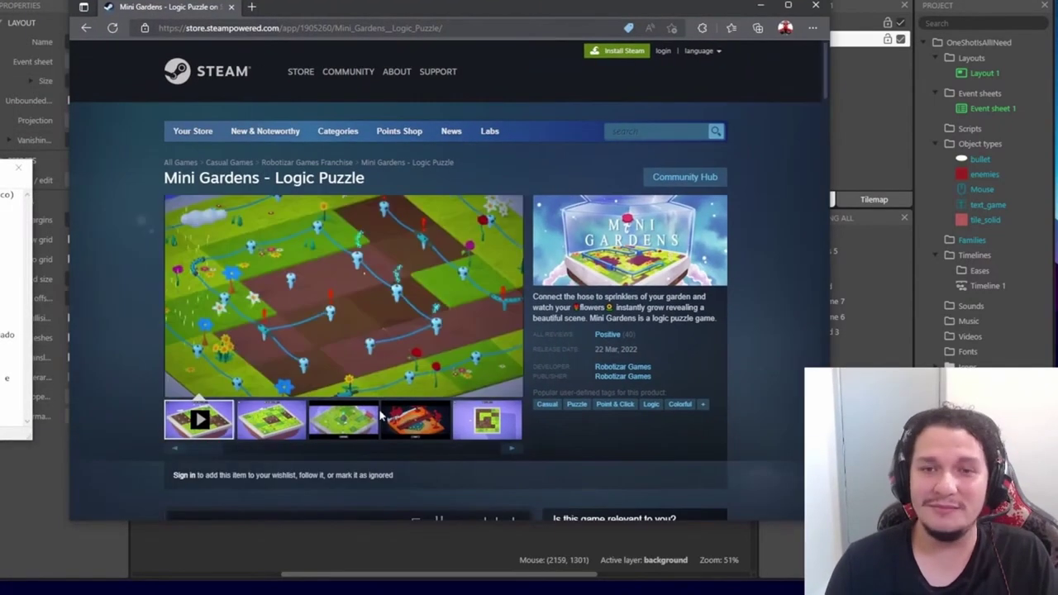
{"action": "key", "text": "alt+Tab"}
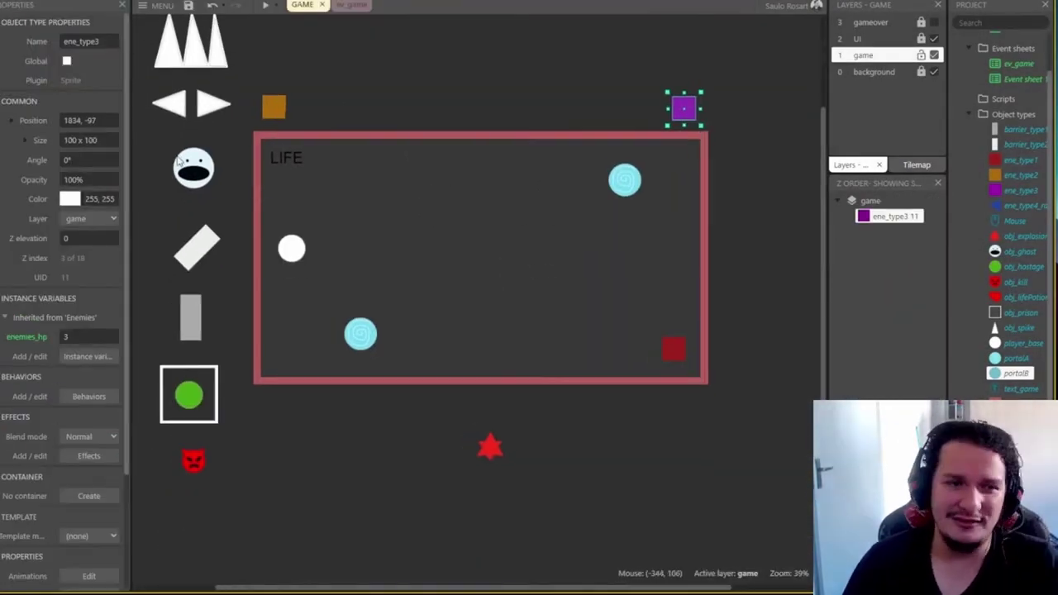
{"action": "left_click", "coordinate": [675, 354]}
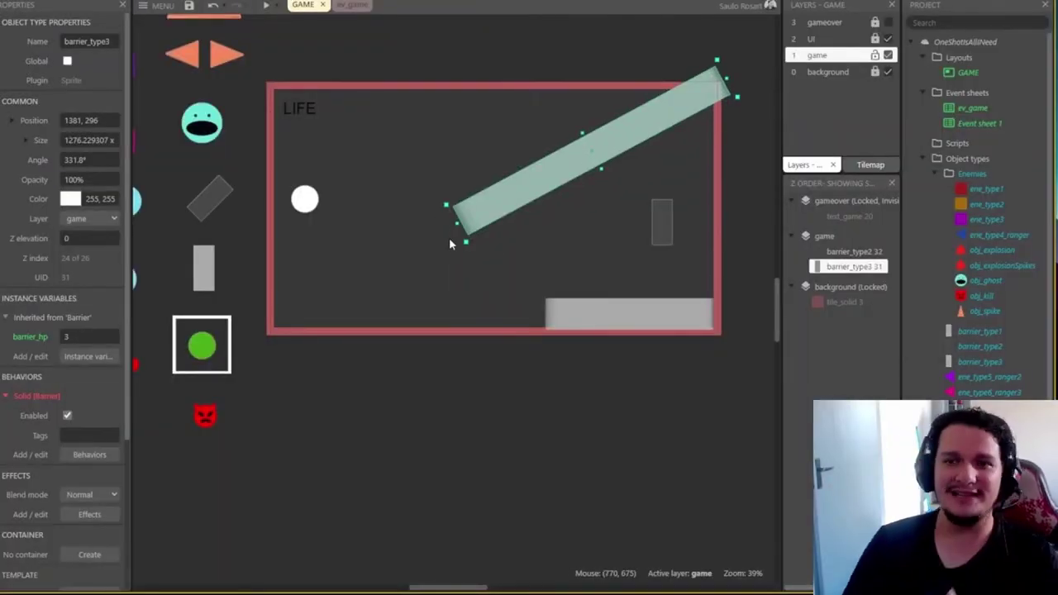
{"action": "left_click_drag", "start_coordinate": [449, 237], "coordinate": [448, 242]}
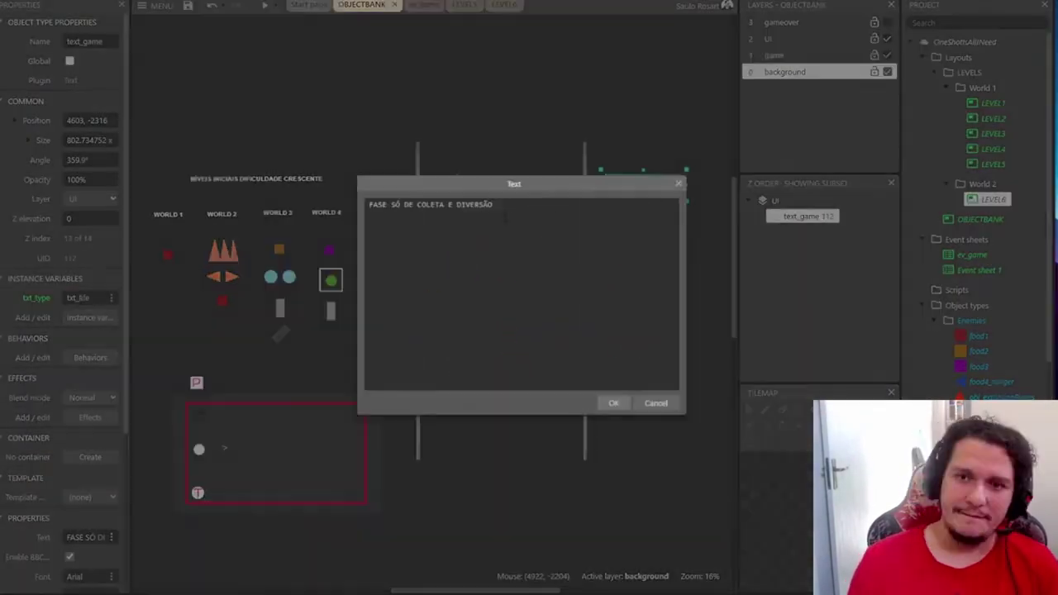
{"action": "key", "text": "Escape"}
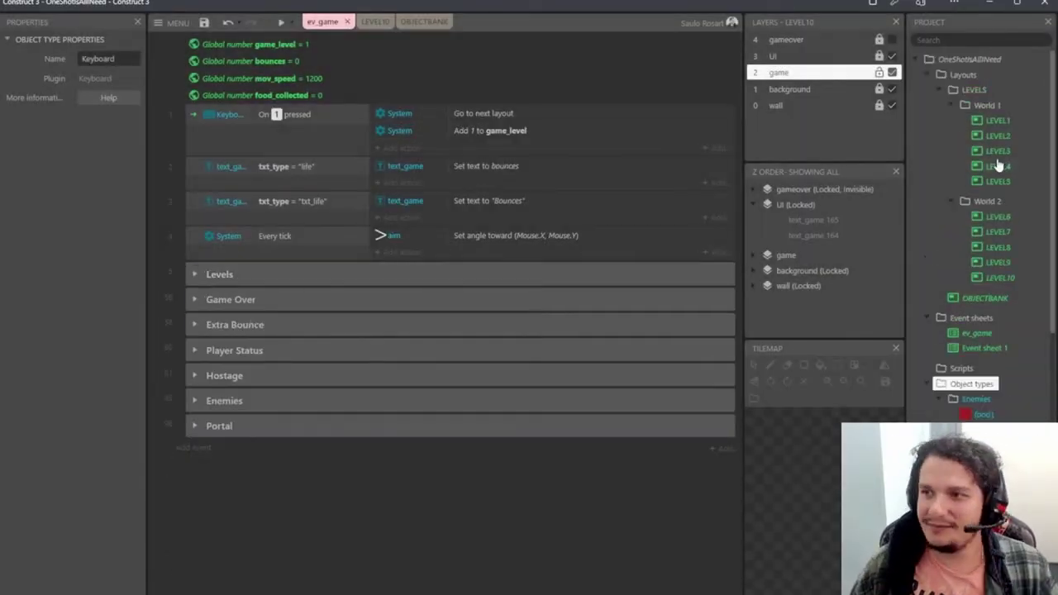
{"action": "right_click", "coordinate": [997, 136]}
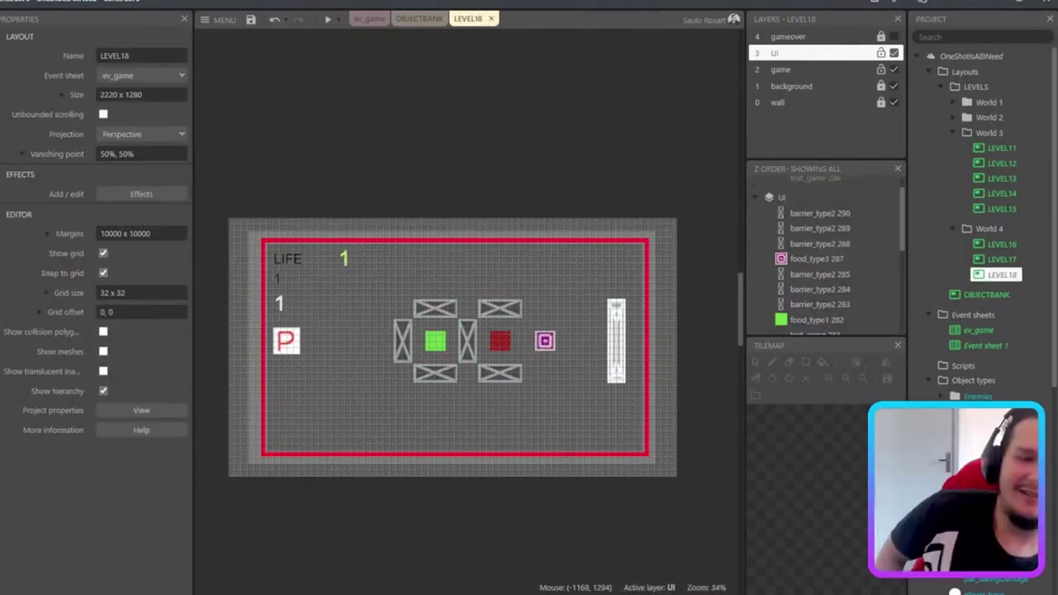
Preview LEVEL18, fire a test shot in it, and close the preview.
{"action": "key", "text": "F5"}
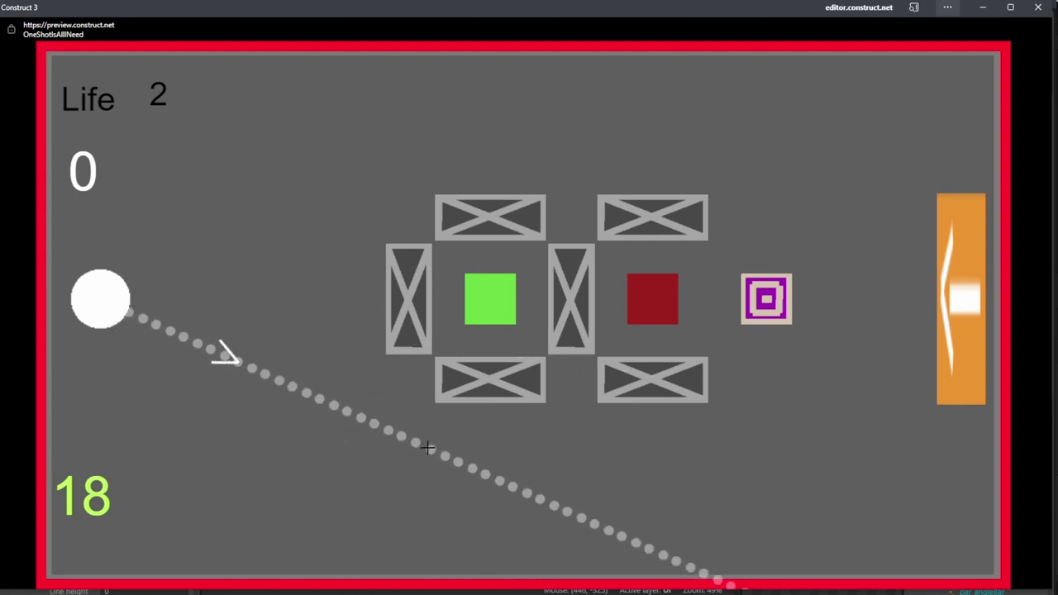
{"action": "left_click", "coordinate": [561, 84]}
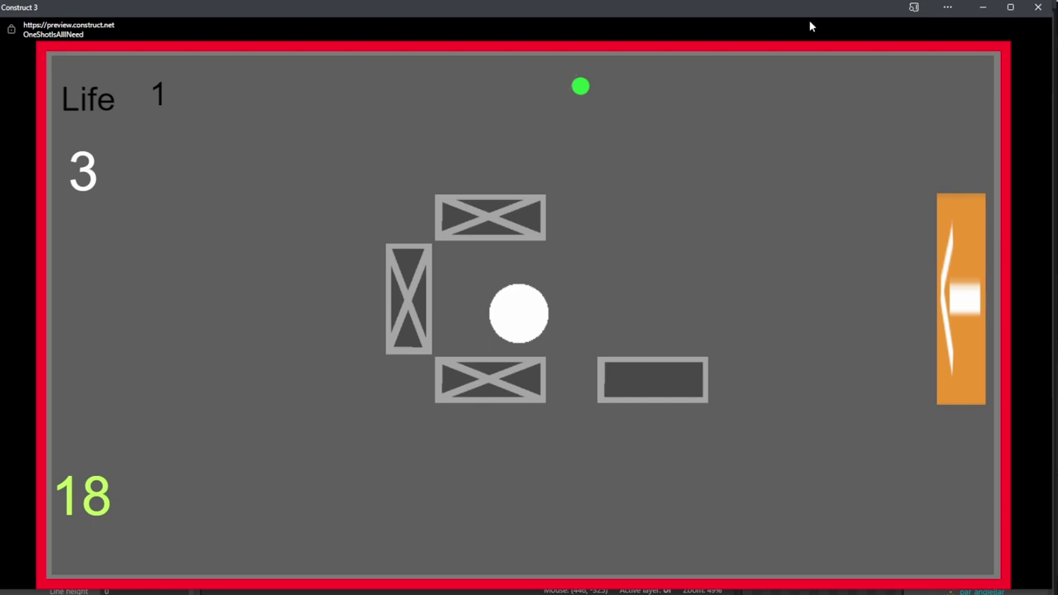
{"action": "left_click", "coordinate": [1038, 10]}
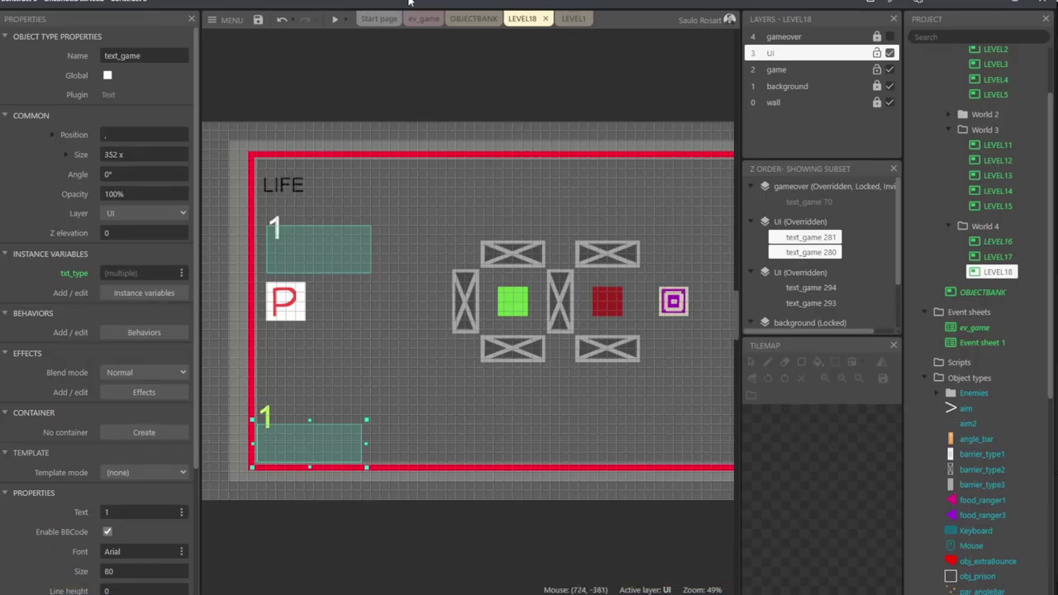
Open the OBJECTBANK layout and look over its object groups and the World 1 level list.
{"action": "left_click", "coordinate": [477, 25]}
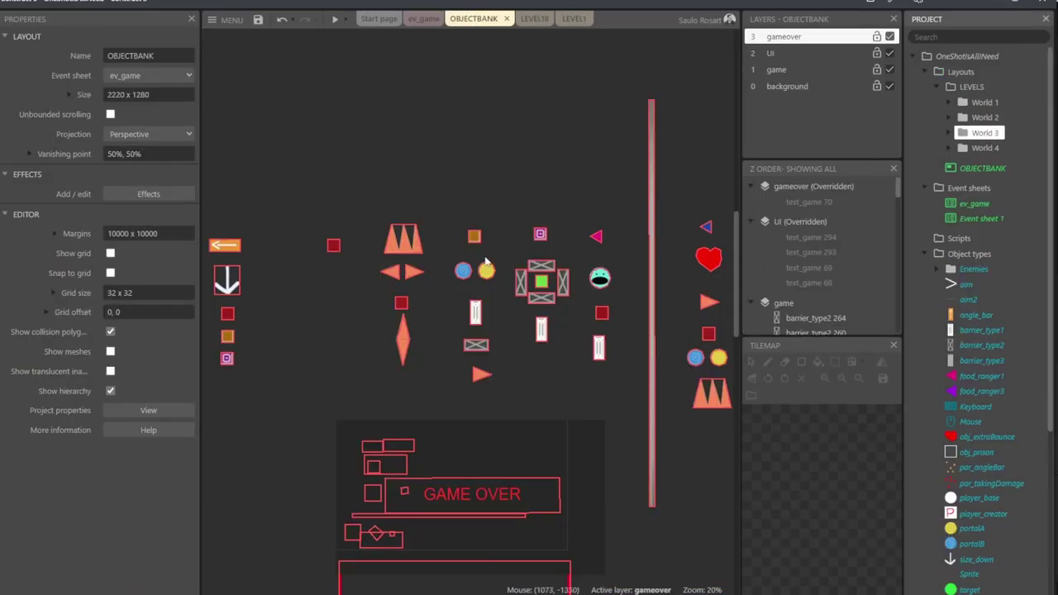
{"action": "scroll", "coordinate": [487, 263], "scroll_direction": "right", "scroll_amount": 5, "text": "shift"}
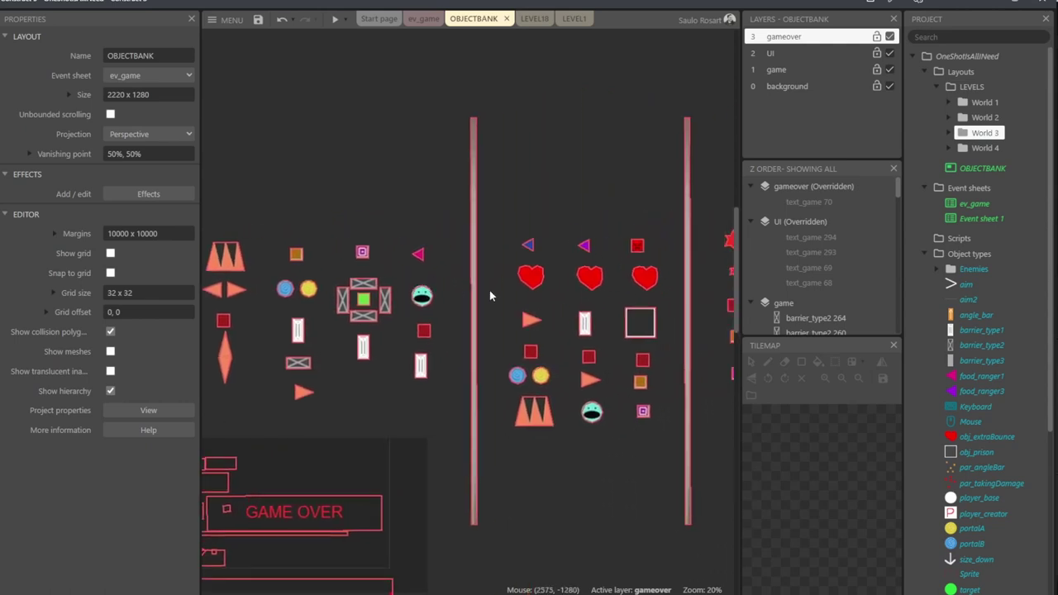
{"action": "scroll", "coordinate": [490, 296], "scroll_direction": "right", "scroll_amount": 4, "text": "shift"}
{"action": "scroll", "coordinate": [508, 331], "scroll_direction": "left", "scroll_amount": 5, "text": "shift"}
{"action": "scroll", "coordinate": [548, 303], "scroll_direction": "down", "scroll_amount": 1}
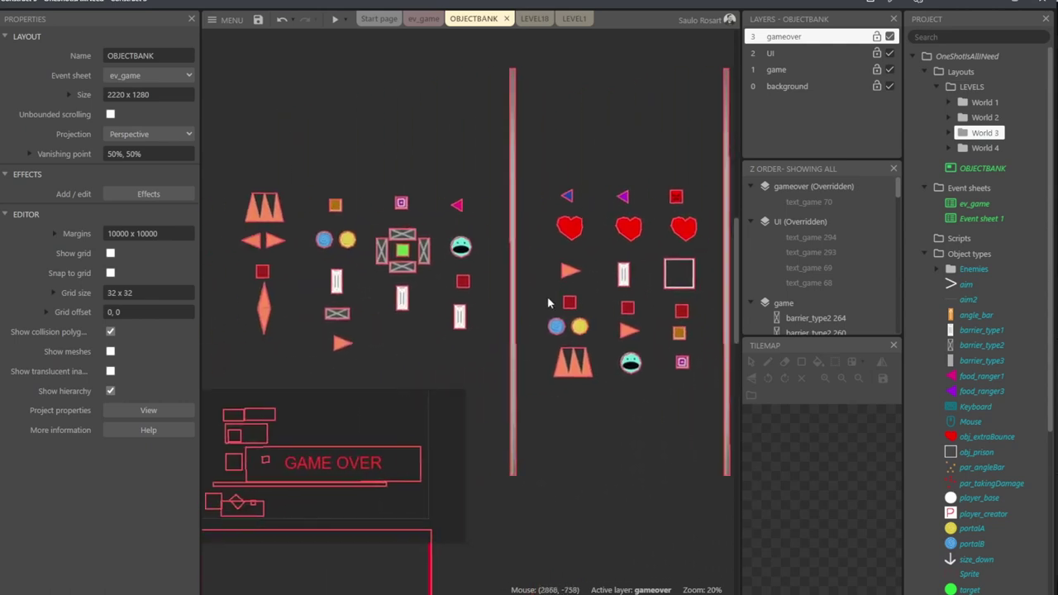
{"action": "scroll", "coordinate": [548, 303], "scroll_direction": "left", "scroll_amount": 5, "text": "shift"}
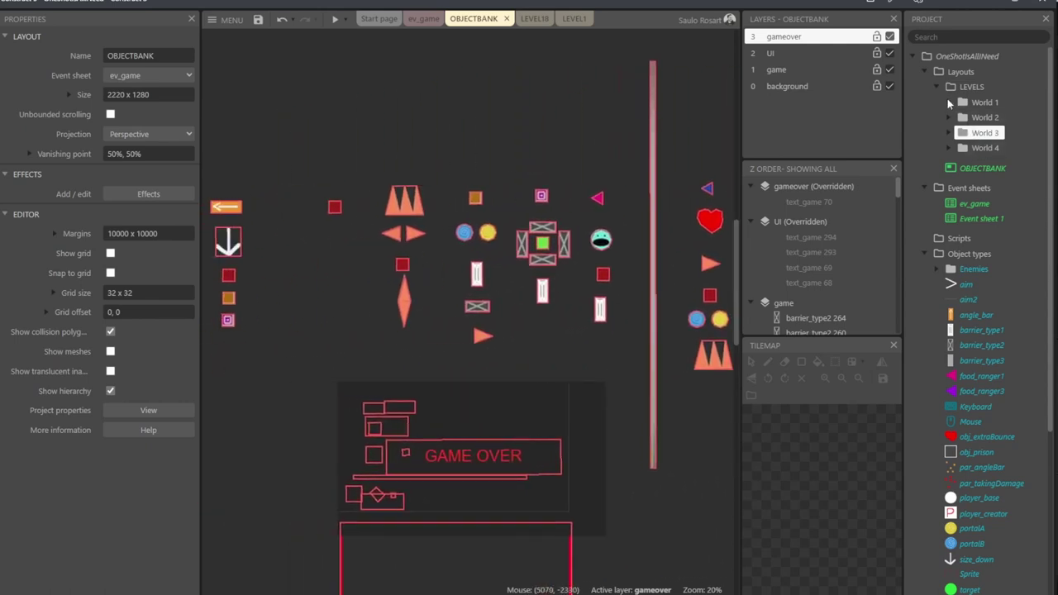
{"action": "left_click", "coordinate": [951, 100]}
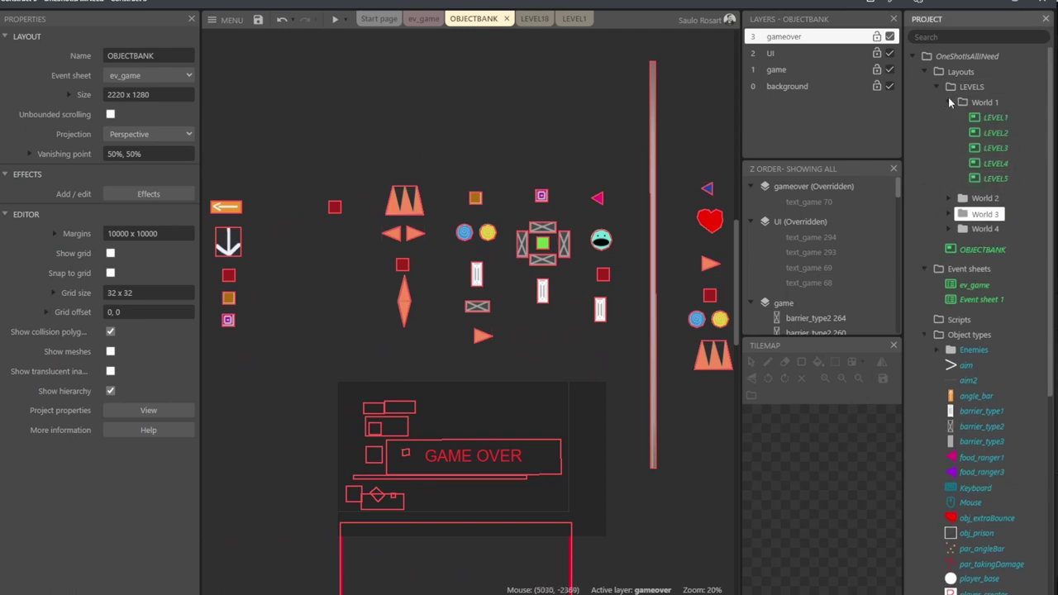
{"action": "left_click", "coordinate": [950, 99]}
Examine the object columns before the first divider one by one, from the single red food block to the ghost column.
{"action": "left_click_drag", "start_coordinate": [419, 339], "coordinate": [420, 341]}
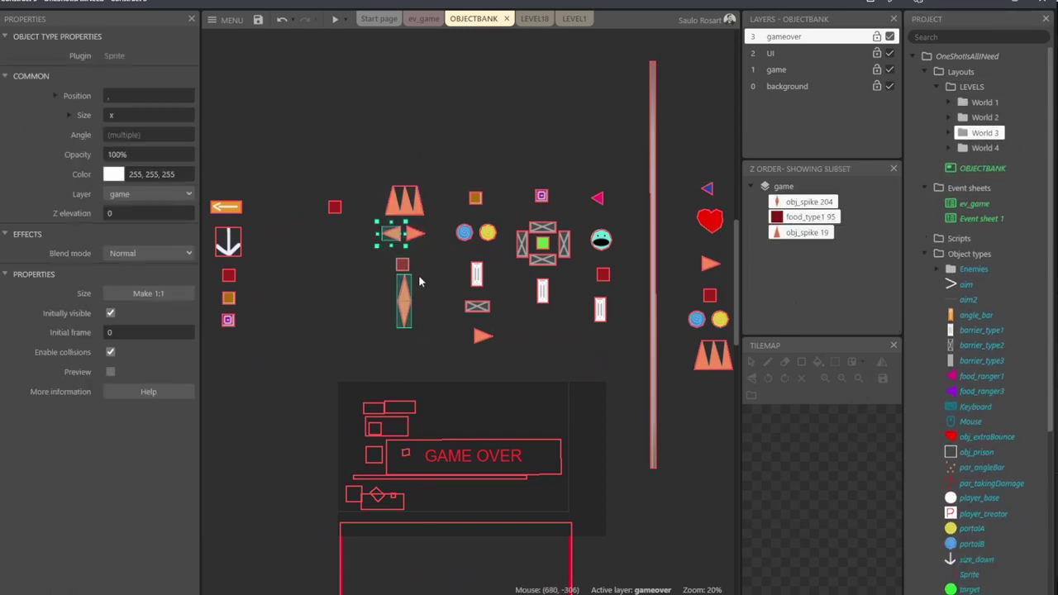
{"action": "left_click", "coordinate": [431, 159]}
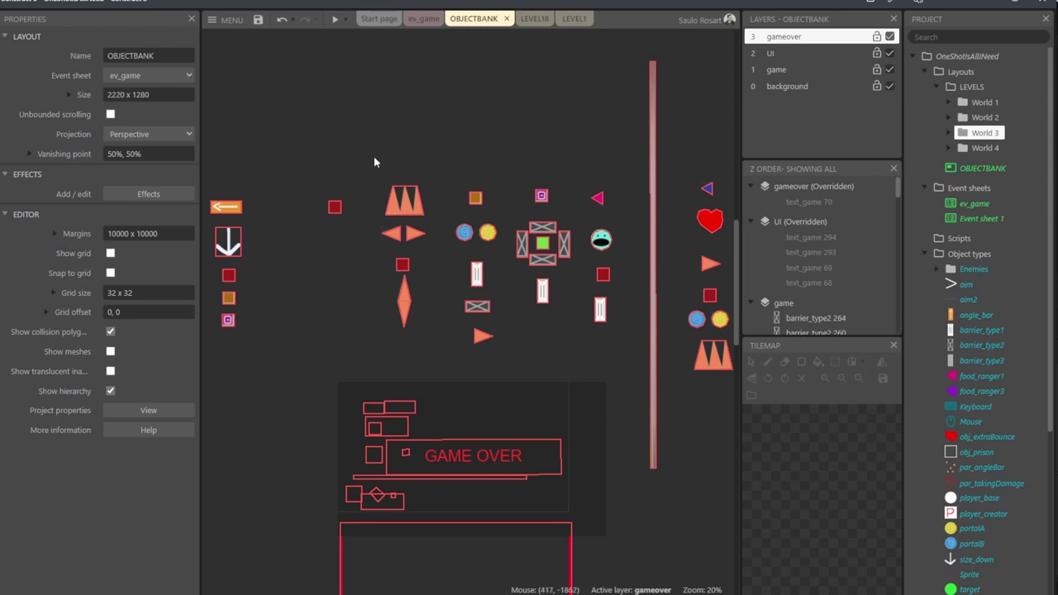
{"action": "left_click_drag", "start_coordinate": [374, 162], "coordinate": [436, 368]}
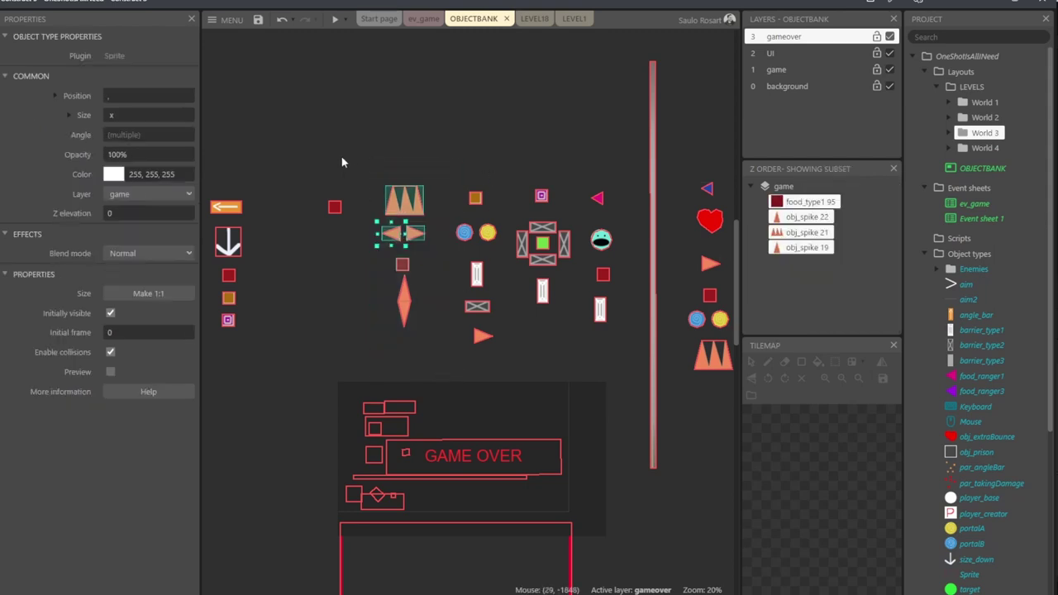
{"action": "left_click_drag", "start_coordinate": [359, 152], "coordinate": [425, 378]}
{"action": "left_click_drag", "start_coordinate": [315, 164], "coordinate": [349, 295]}
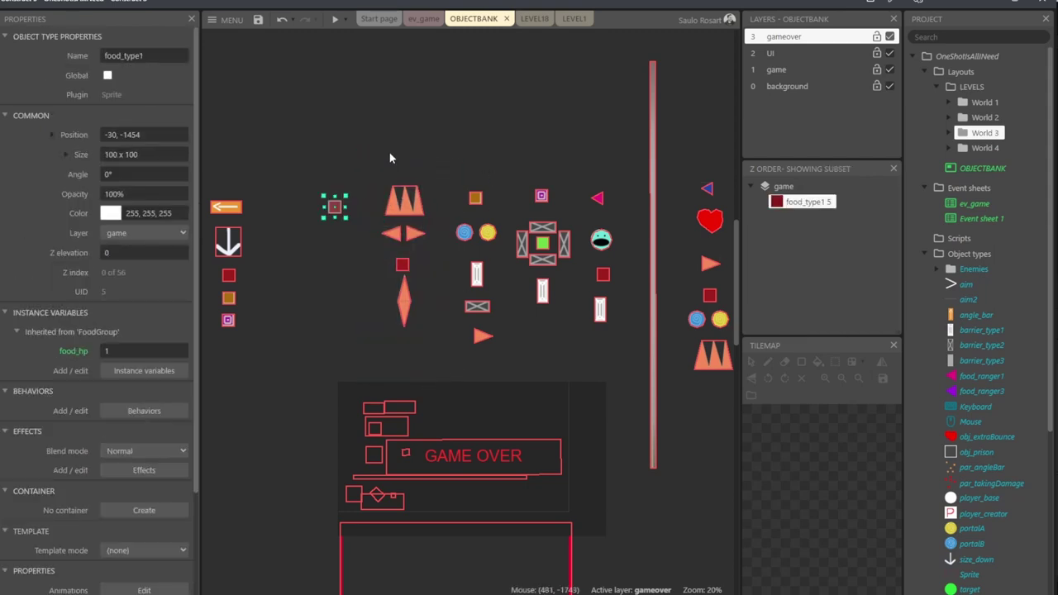
{"action": "left_click_drag", "start_coordinate": [447, 172], "coordinate": [502, 378]}
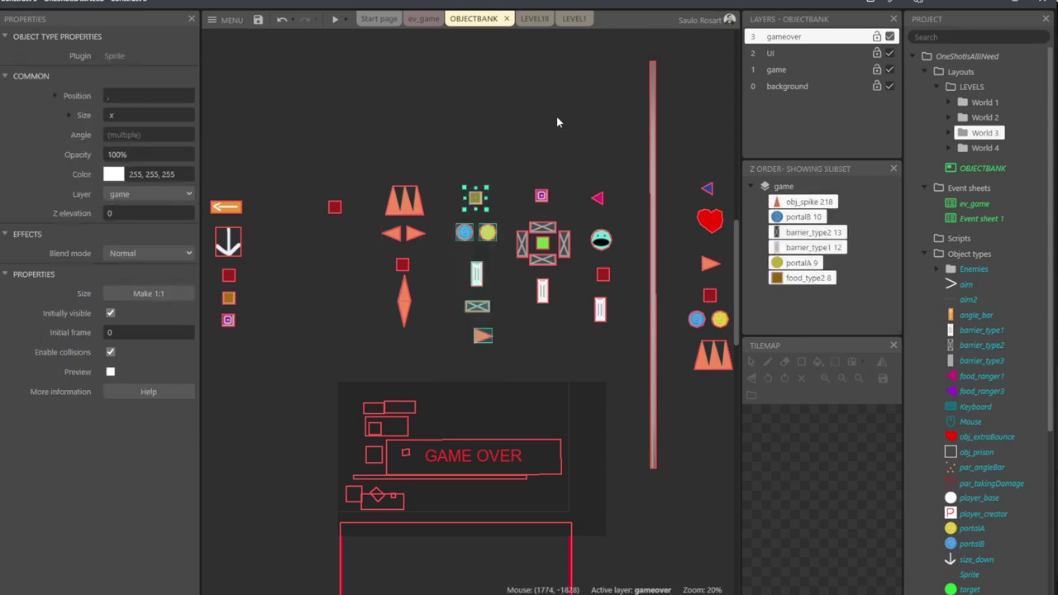
{"action": "left_click_drag", "start_coordinate": [500, 154], "coordinate": [566, 323]}
{"action": "scroll", "coordinate": [495, 143], "scroll_direction": "right", "scroll_amount": 3}
{"action": "left_click_drag", "start_coordinate": [495, 108], "coordinate": [477, 296]}
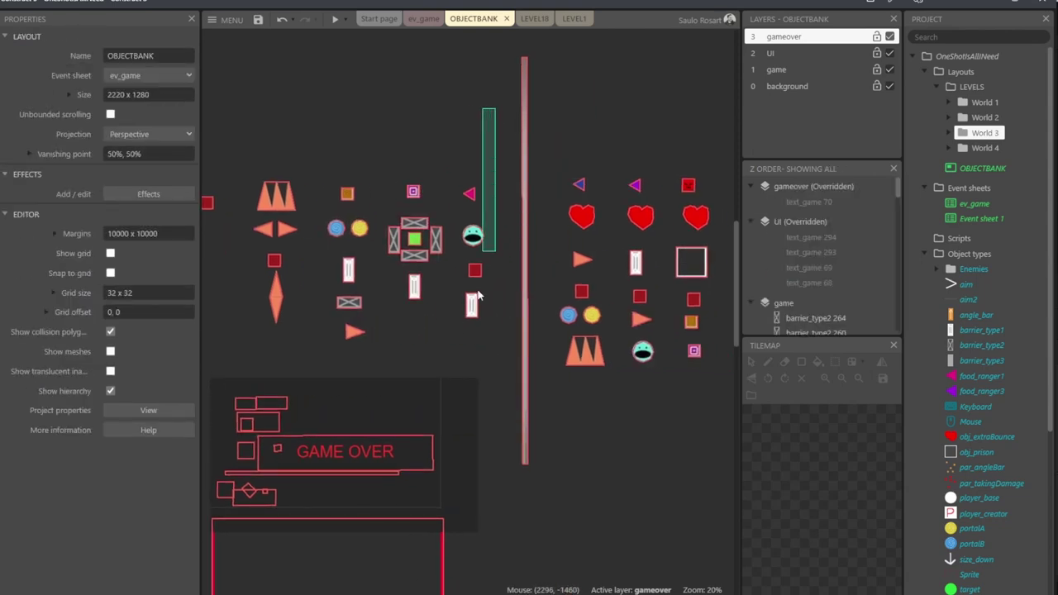
{"action": "left_click_drag", "start_coordinate": [449, 360], "coordinate": [449, 361]}
Examine the three heart-bearing object columns between the two vertical dividers.
{"action": "scroll", "coordinate": [513, 248], "scroll_direction": "right", "scroll_amount": 2}
{"action": "left_click_drag", "start_coordinate": [508, 146], "coordinate": [554, 435]}
{"action": "left_click_drag", "start_coordinate": [618, 130], "coordinate": [564, 435]}
{"action": "left_click_drag", "start_coordinate": [654, 130], "coordinate": [651, 281]}
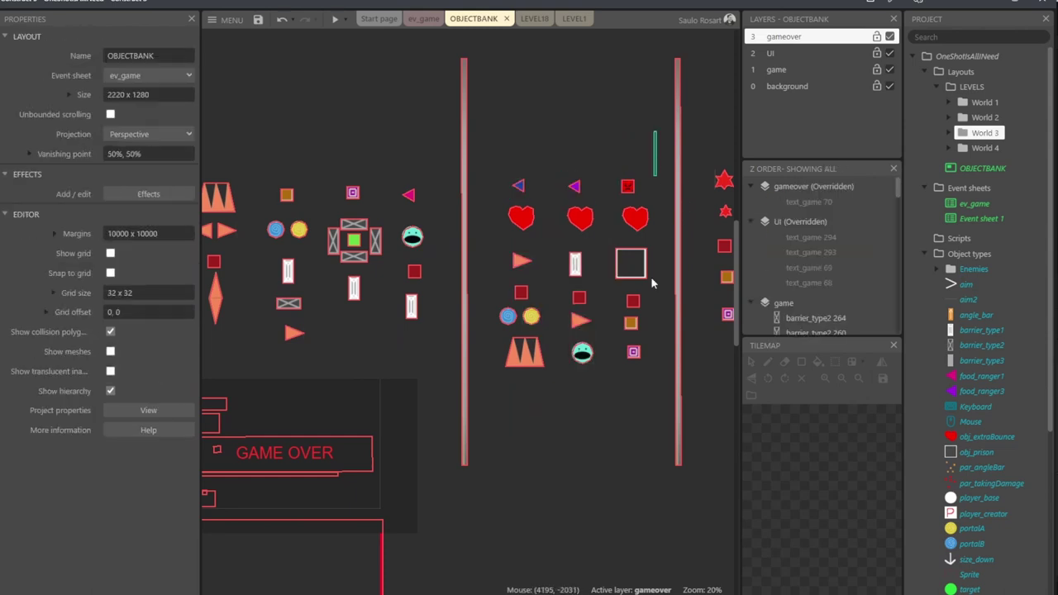
{"action": "left_click_drag", "start_coordinate": [619, 422], "coordinate": [619, 423]}
Go back over the portal, hostage and ghost object columns, selecting each as a group.
{"action": "scroll", "coordinate": [496, 149], "scroll_direction": "left", "scroll_amount": 2}
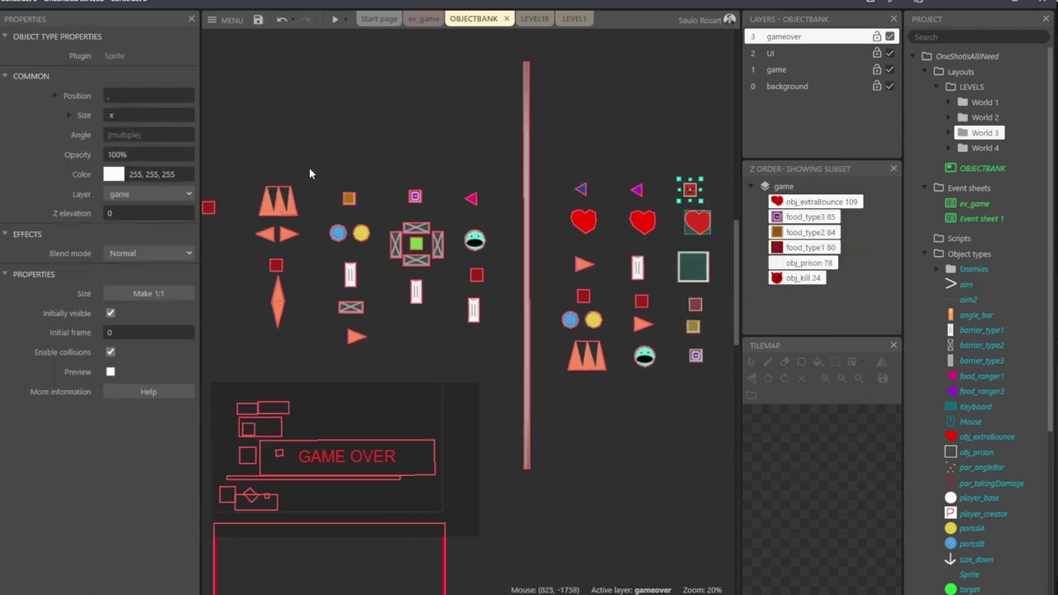
{"action": "left_click_drag", "start_coordinate": [318, 164], "coordinate": [366, 357]}
{"action": "left_click_drag", "start_coordinate": [397, 139], "coordinate": [437, 359]}
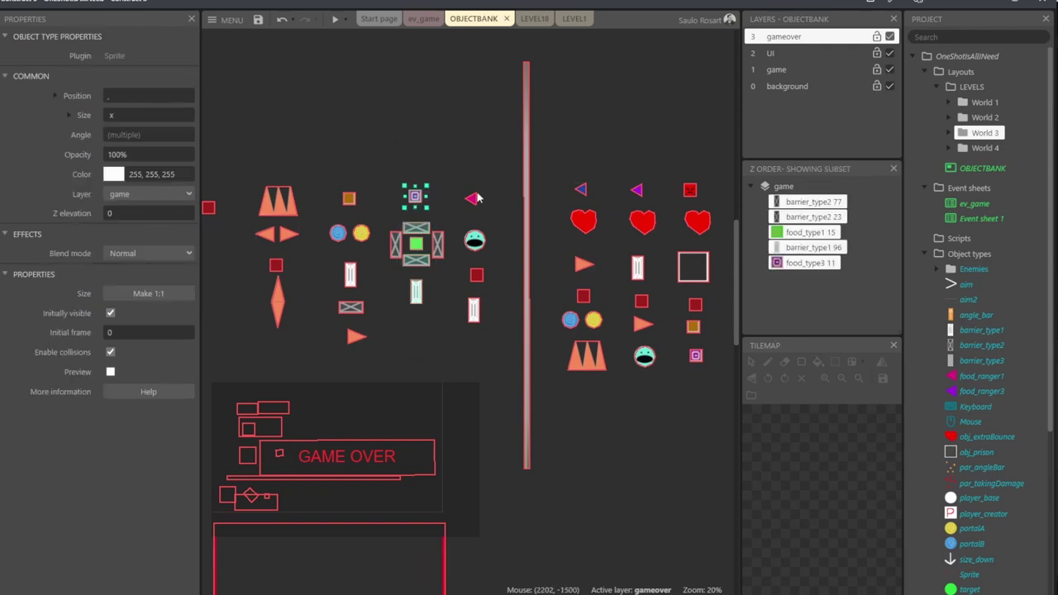
{"action": "left_click_drag", "start_coordinate": [465, 173], "coordinate": [487, 330]}
{"action": "scroll", "coordinate": [488, 330], "scroll_direction": "right", "scroll_amount": 6}
{"action": "left_click_drag", "start_coordinate": [584, 344], "coordinate": [473, 40]}
Preview the game and fire repeated test shots at the red food block.
{"action": "key", "text": "F5"}
{"action": "left_click", "coordinate": [519, 530]}
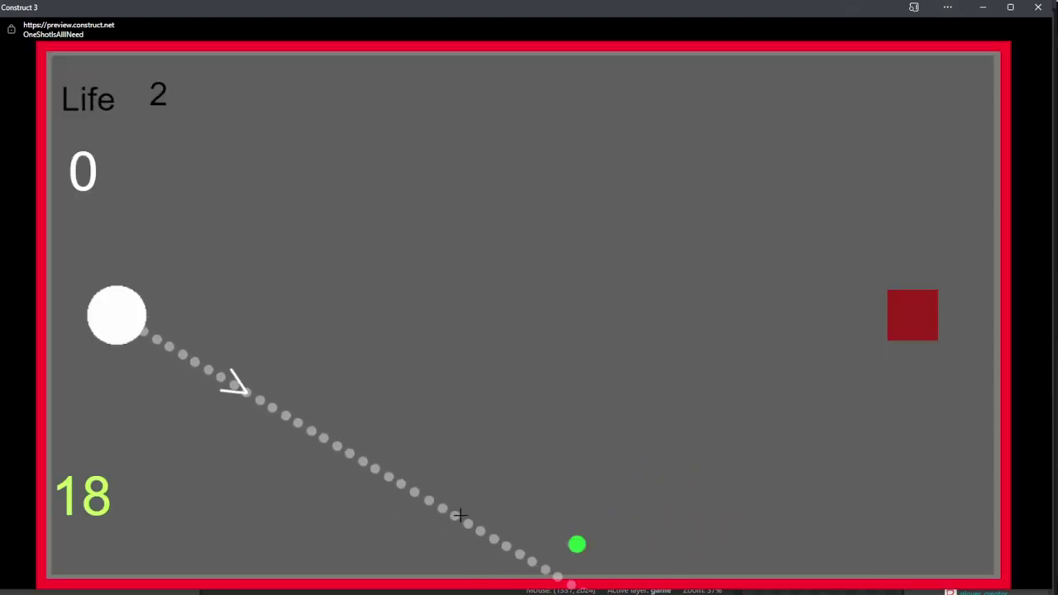
{"action": "left_click", "coordinate": [464, 512]}
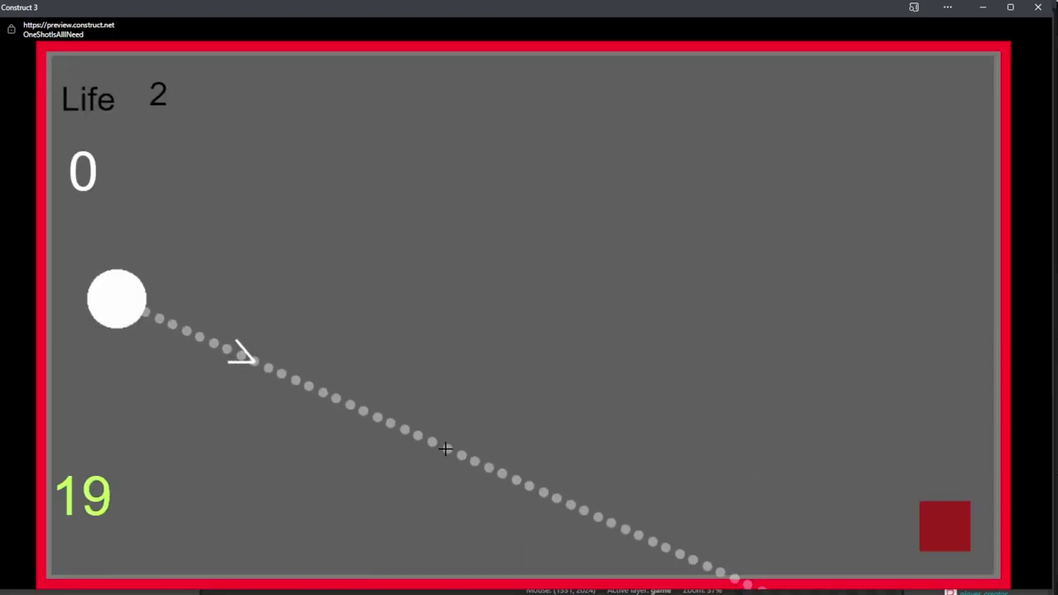
{"action": "left_click", "coordinate": [654, 435]}
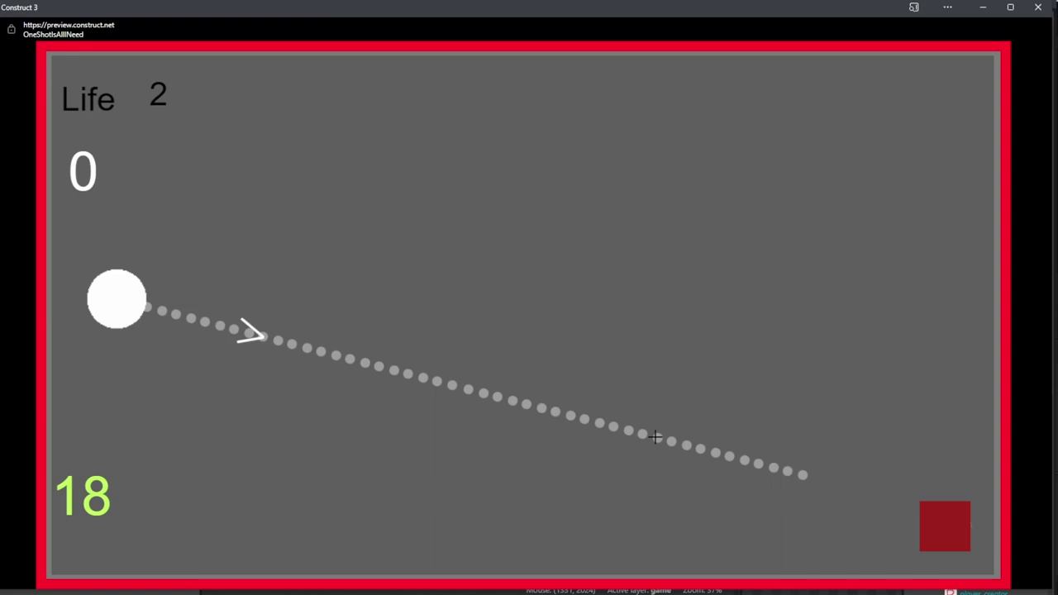
{"action": "left_click", "coordinate": [822, 501]}
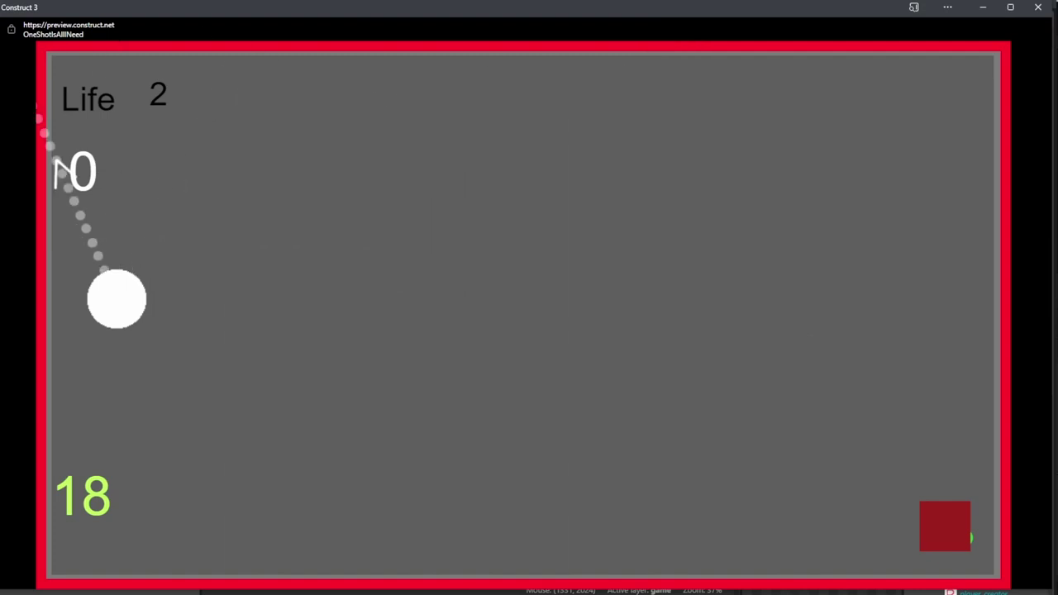
{"action": "left_click", "coordinate": [862, 518]}
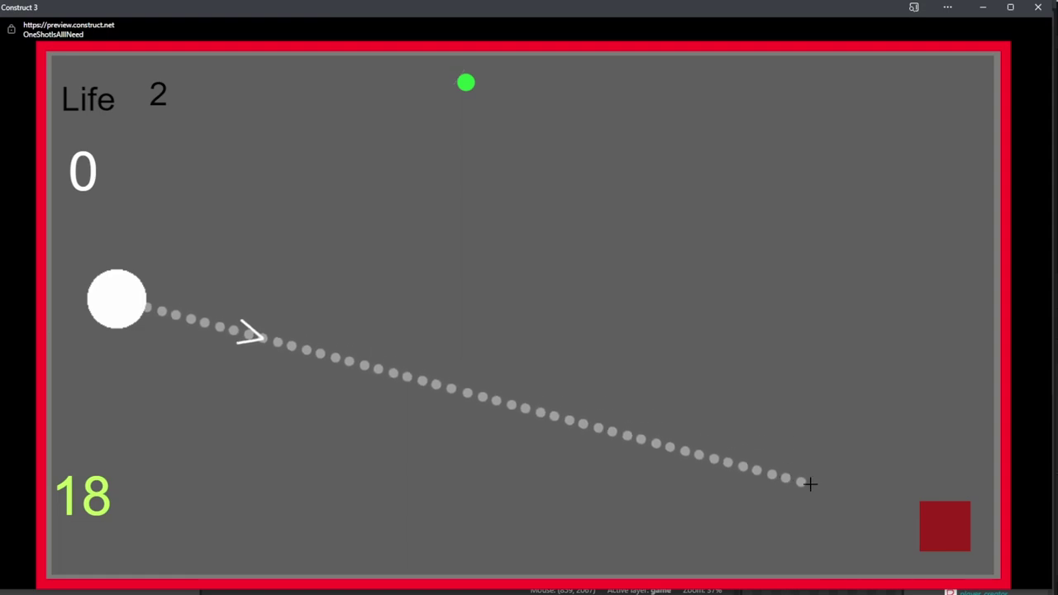
{"action": "left_click", "coordinate": [845, 511]}
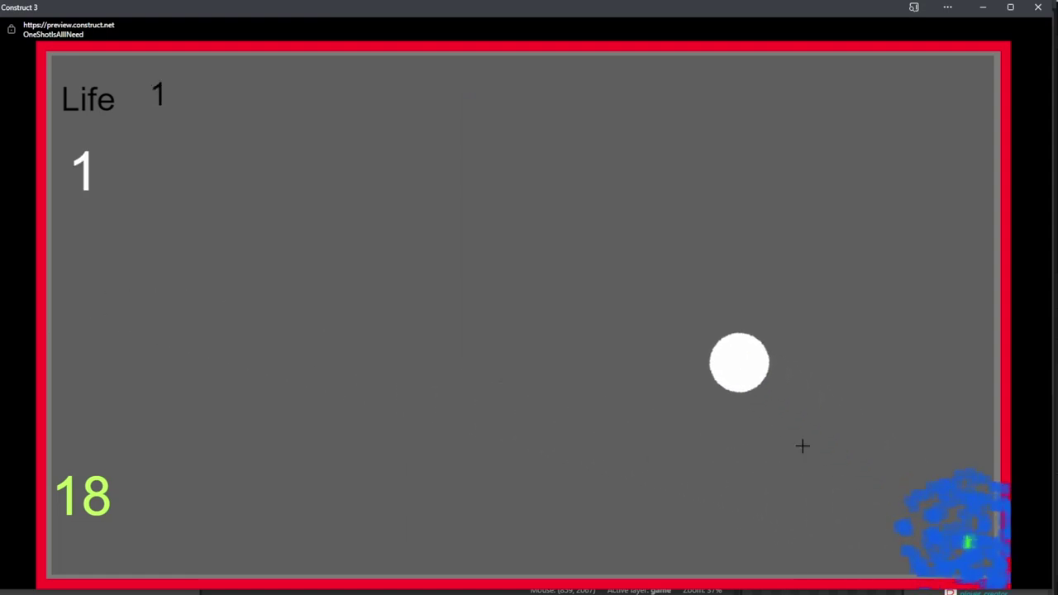